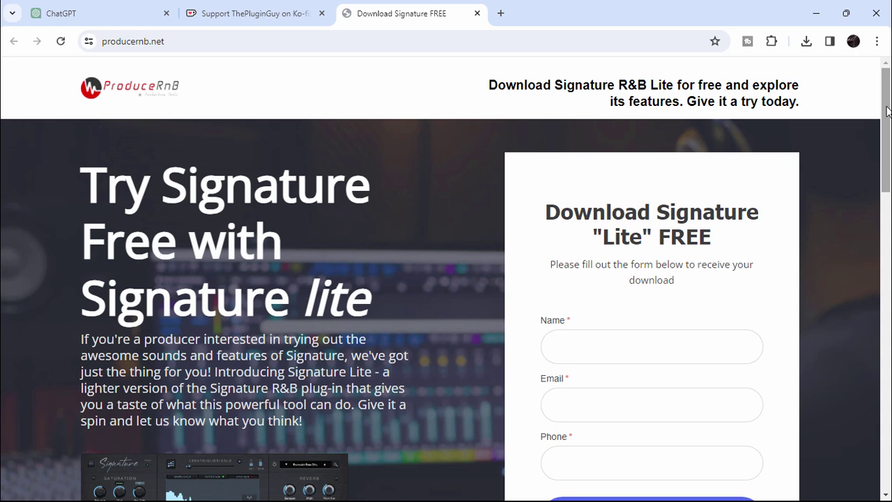
Autofill your name, email and phone in the ProduceRnB form and submit it with DOWNLOAD NOW
{"action": "left_click_drag", "start_coordinate": [887, 112], "coordinate": [888, 141]}
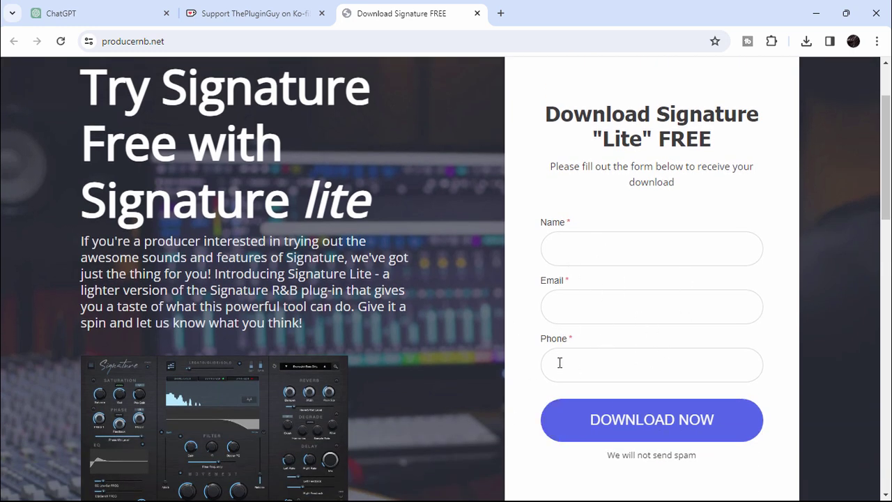
{"action": "left_click", "coordinate": [722, 258]}
{"action": "left_click", "coordinate": [779, 354]}
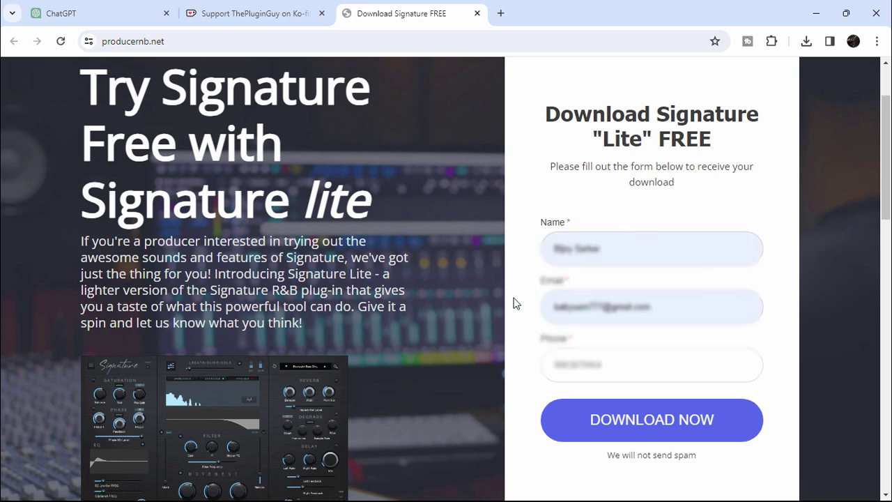
{"action": "left_click", "coordinate": [657, 430]}
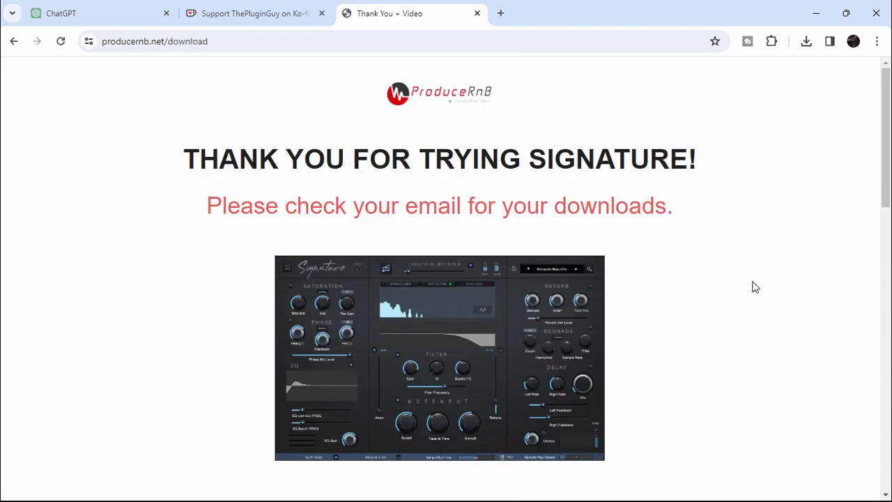
Open the Signature Lite email in Gmail in a new tab and follow its DOWNLOAD link
{"action": "left_click", "coordinate": [501, 14]}
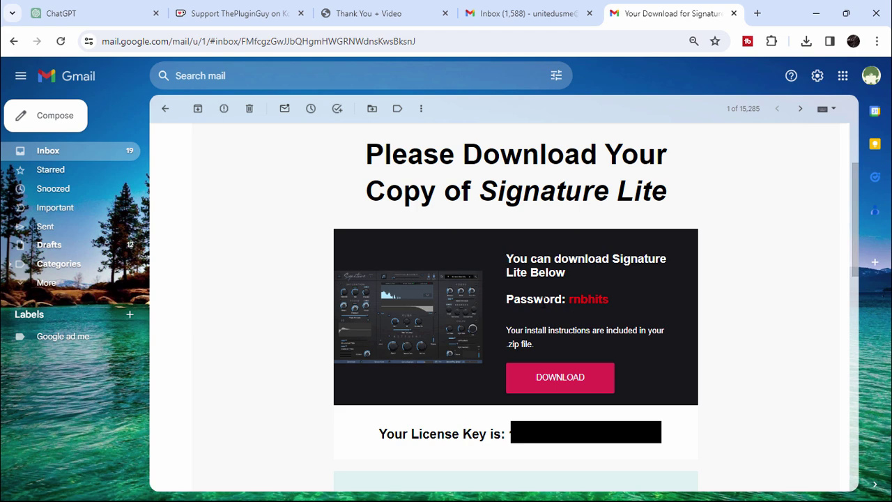
{"action": "left_click_drag", "start_coordinate": [381, 436], "coordinate": [487, 439]}
{"action": "left_click", "coordinate": [745, 387]}
{"action": "left_click", "coordinate": [570, 386]}
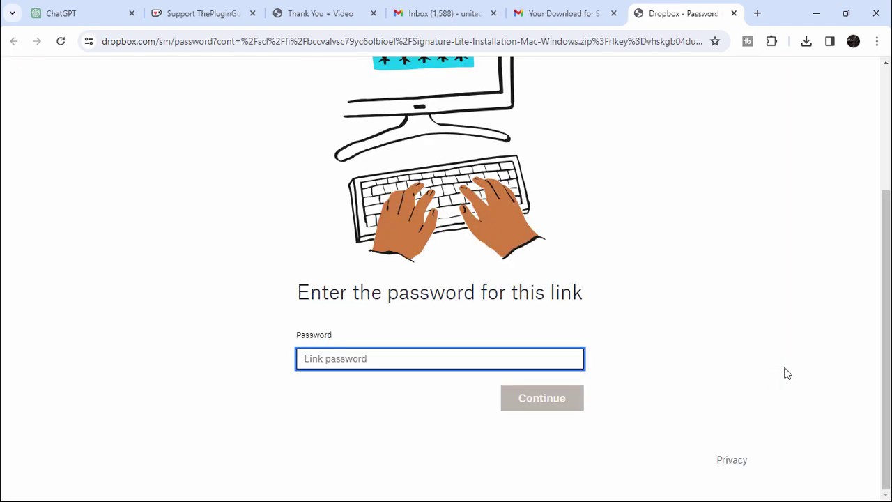
{"action": "left_click", "coordinate": [562, 18]}
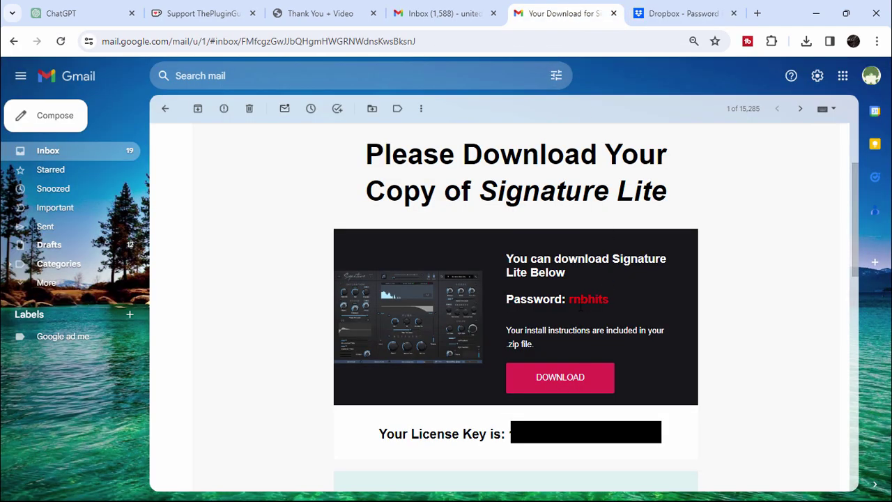
Copy the emailed download password, paste it on the Dropbox page and unlock the folder
{"action": "left_click_drag", "start_coordinate": [570, 299], "coordinate": [609, 300]}
{"action": "right_click", "coordinate": [598, 299]}
{"action": "left_click", "coordinate": [613, 312]}
{"action": "left_click", "coordinate": [676, 13]}
{"action": "right_click", "coordinate": [390, 358]}
{"action": "left_click", "coordinate": [411, 211]}
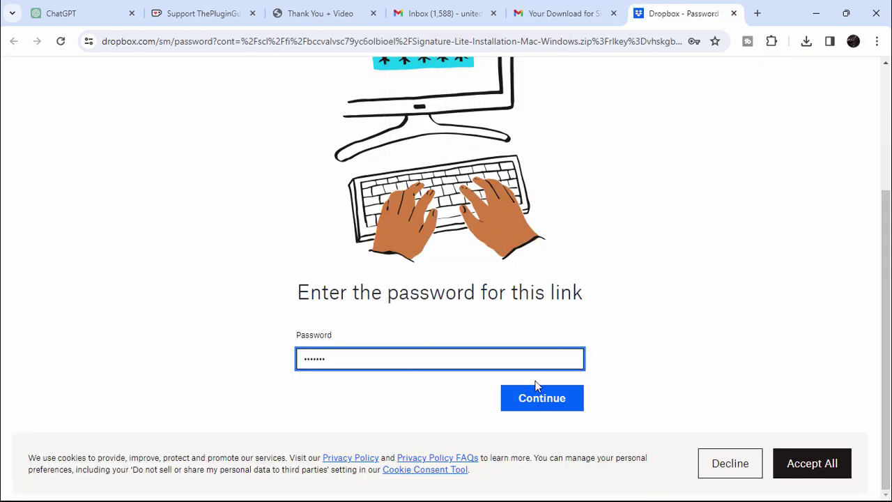
{"action": "left_click", "coordinate": [535, 406]}
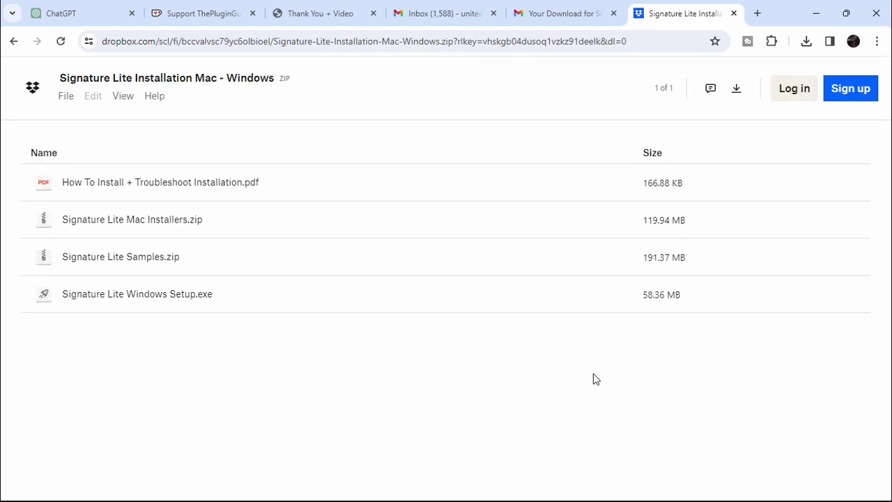
Download the Signature Lite folder as a zip, extract it with WinRAR, and delete the zip
{"action": "left_click", "coordinate": [735, 90]}
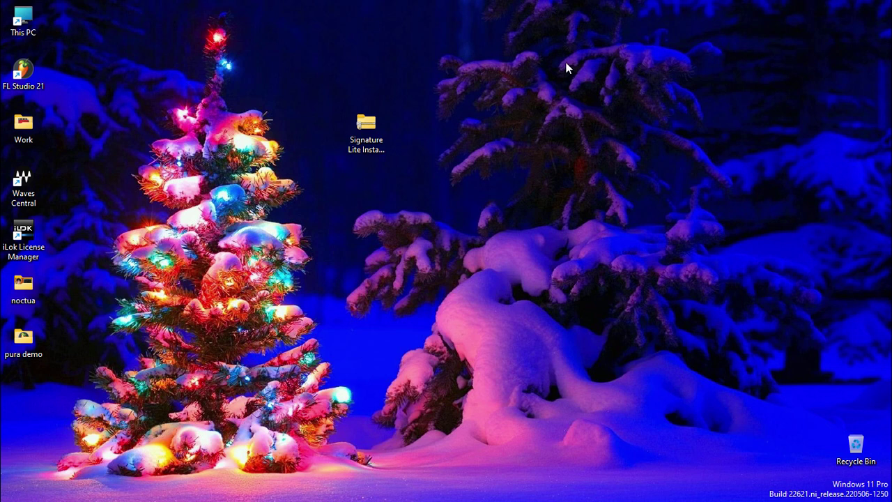
{"action": "right_click", "coordinate": [566, 68]}
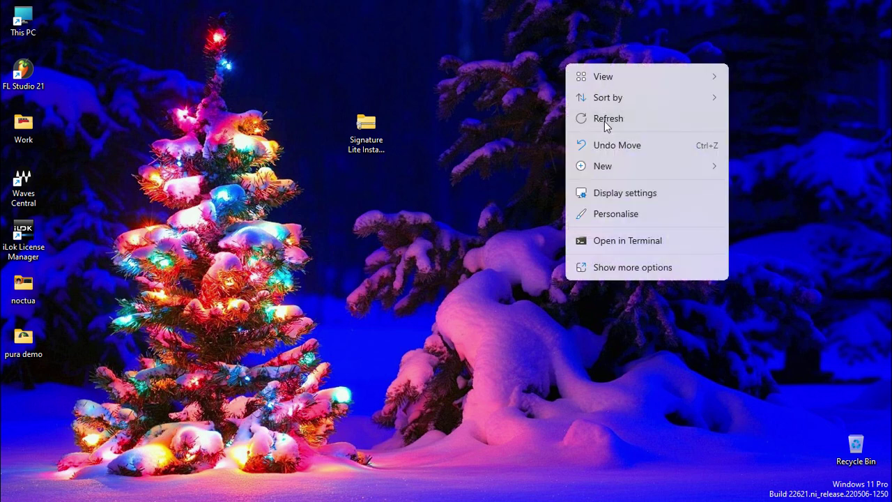
{"action": "left_click", "coordinate": [604, 120]}
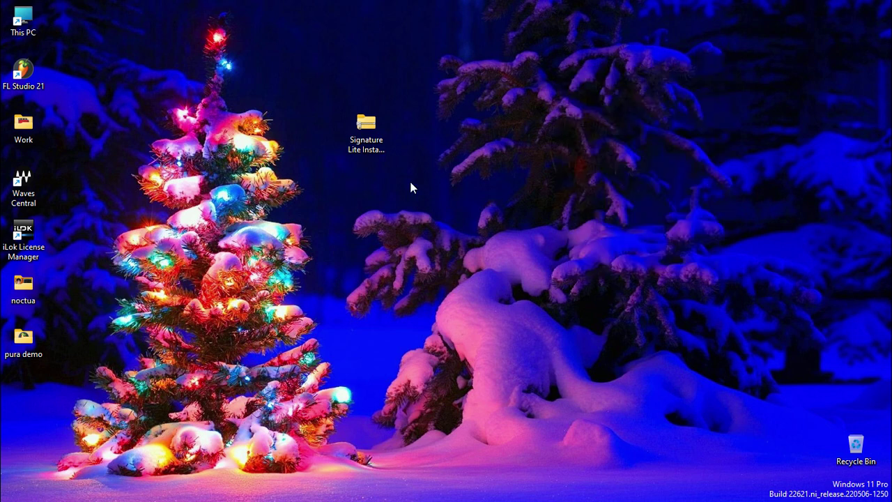
{"action": "right_click", "coordinate": [361, 132]}
{"action": "mouse_move", "coordinate": [407, 386]}
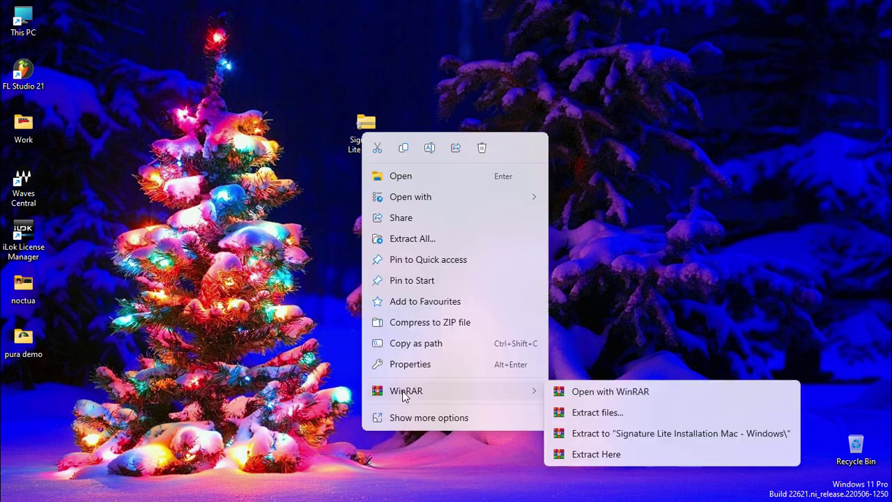
{"action": "left_click", "coordinate": [603, 430]}
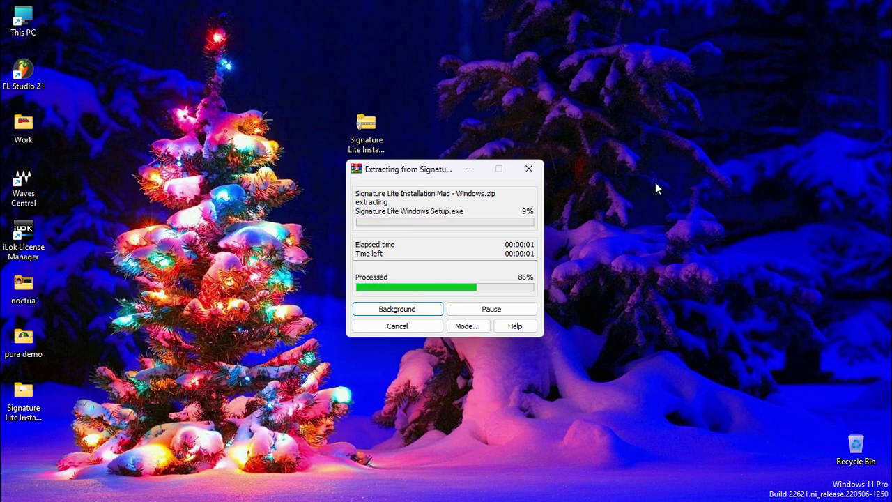
{"action": "left_click_drag", "start_coordinate": [361, 164], "coordinate": [853, 453]}
{"action": "mouse_move", "coordinate": [23, 397]}
{"action": "left_mouse_down"}
{"action": "mouse_move", "coordinate": [42, 376]}
{"action": "mouse_move", "coordinate": [418, 174]}
{"action": "mouse_move", "coordinate": [404, 154]}
{"action": "left_mouse_up"}
In the extracted folder, delete the Mac Installers zip and select the Windows Setup installer
{"action": "double_click", "coordinate": [385, 143]}
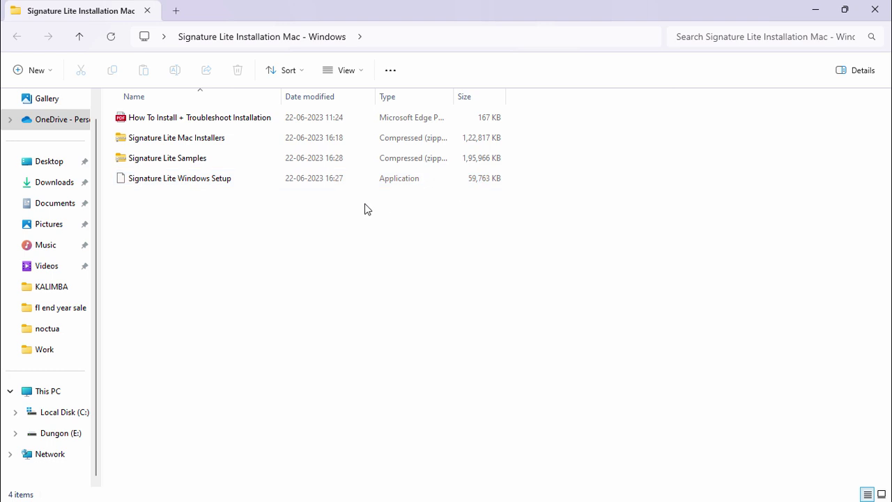
{"action": "left_click", "coordinate": [177, 143]}
{"action": "left_click", "coordinate": [177, 179]}
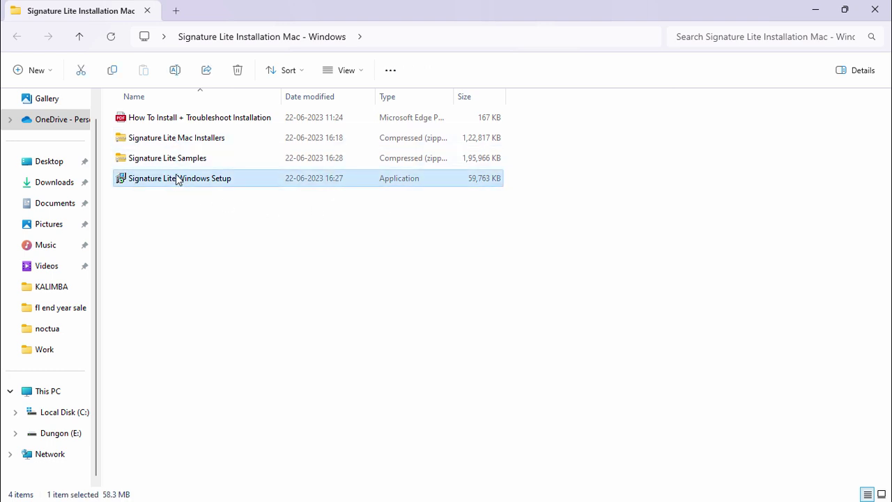
{"action": "right_click", "coordinate": [184, 138]}
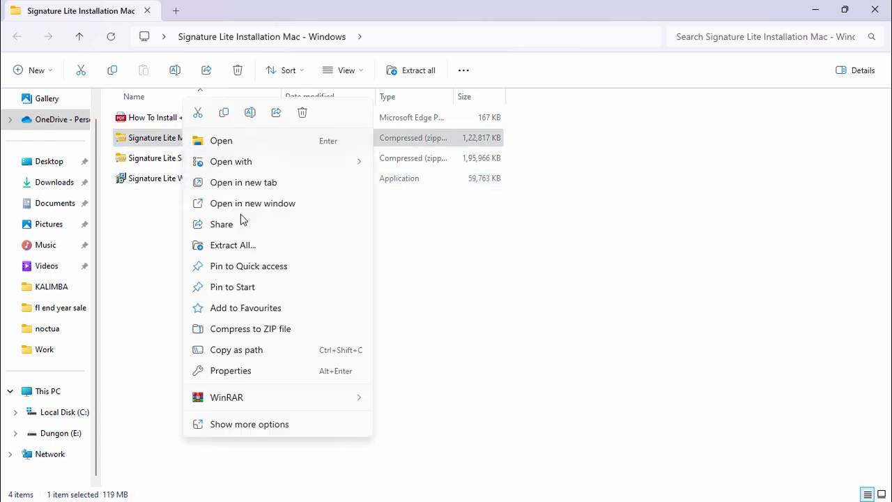
{"action": "left_click", "coordinate": [302, 114]}
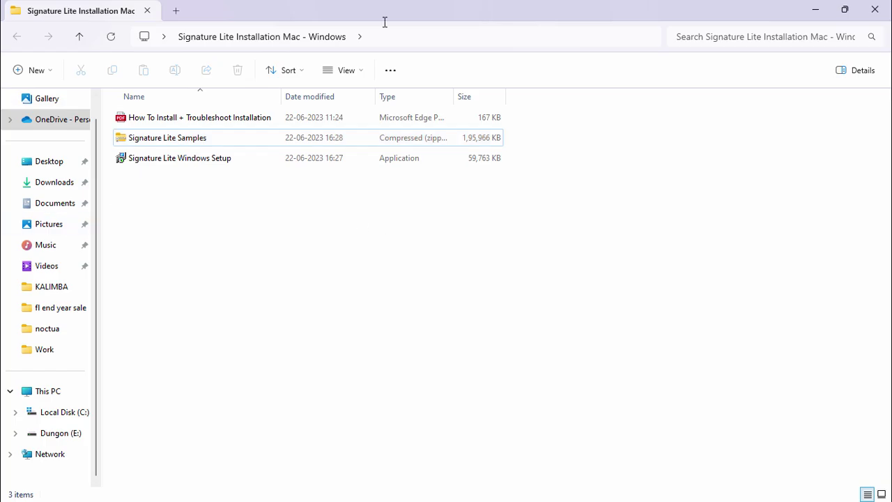
{"action": "key", "text": "super+Down"}
{"action": "left_click", "coordinate": [362, 195]}
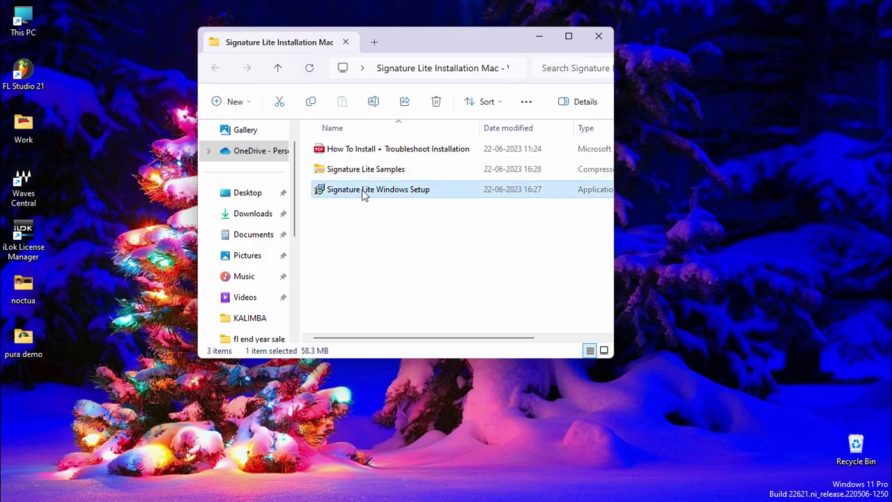
Install Signature Lite for all users in English with the default folders, then finish setup
{"action": "double_click", "coordinate": [361, 195]}
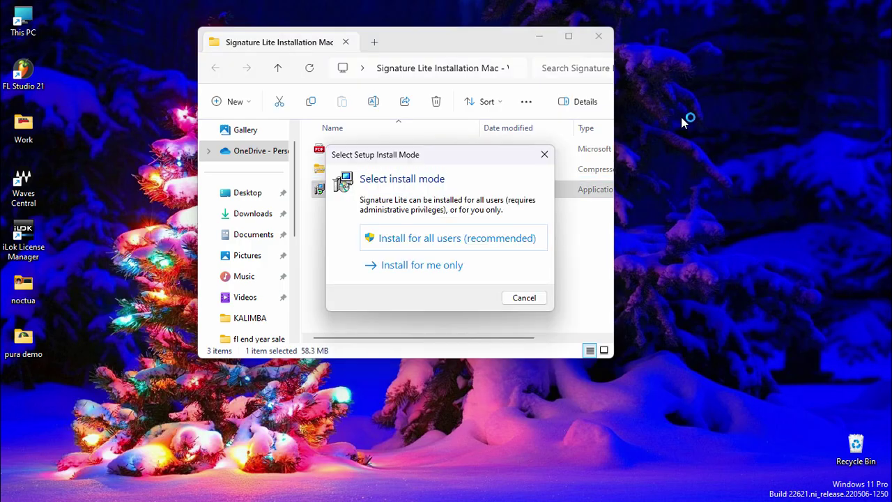
{"action": "left_click", "coordinate": [411, 244]}
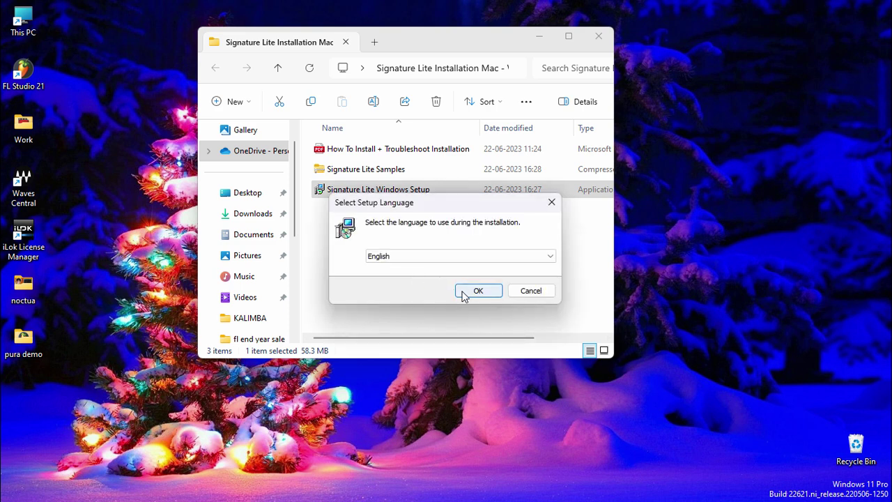
{"action": "left_click", "coordinate": [465, 256]}
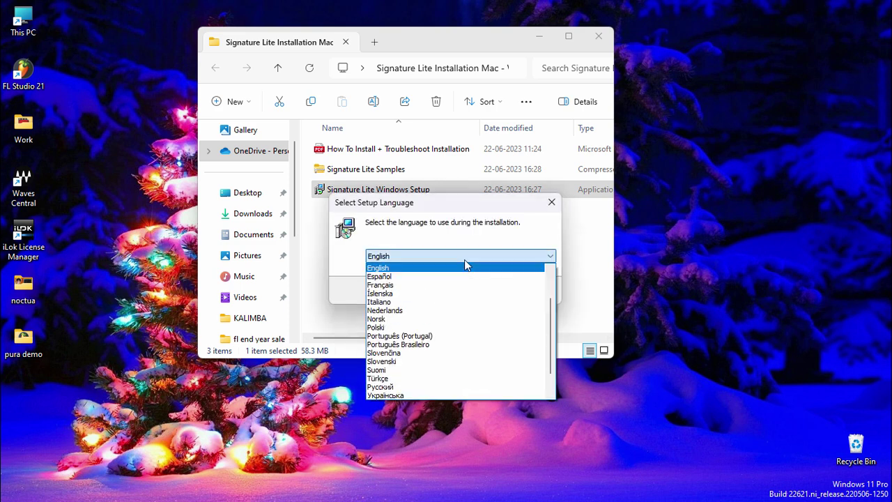
{"action": "left_click", "coordinate": [465, 260]}
{"action": "left_click", "coordinate": [476, 292]}
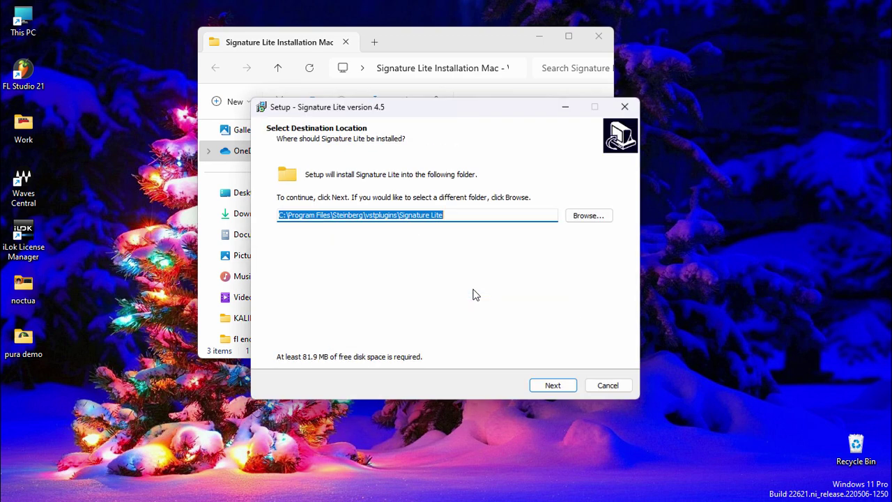
{"action": "left_click", "coordinate": [552, 386]}
{"action": "left_click", "coordinate": [552, 385]}
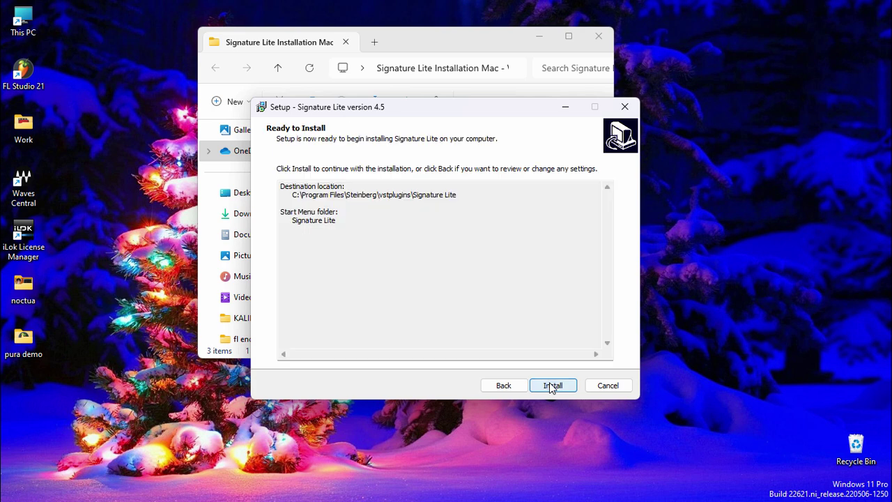
{"action": "left_click", "coordinate": [552, 385]}
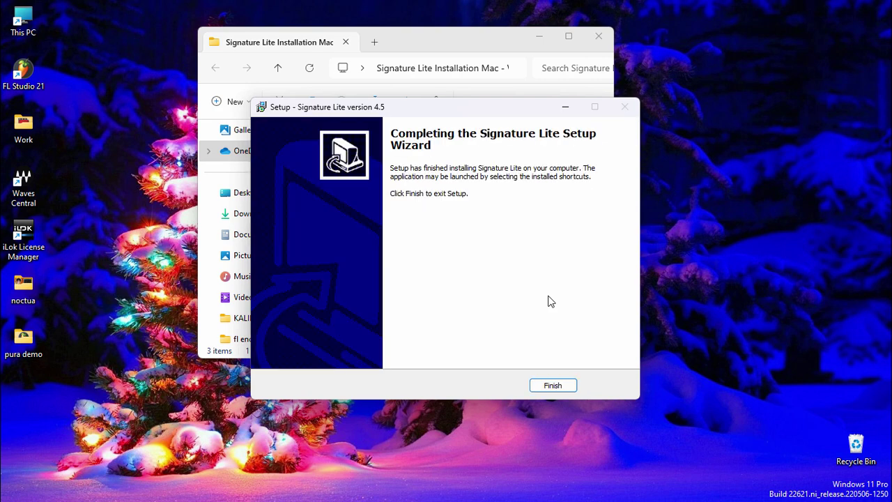
{"action": "left_click", "coordinate": [552, 387]}
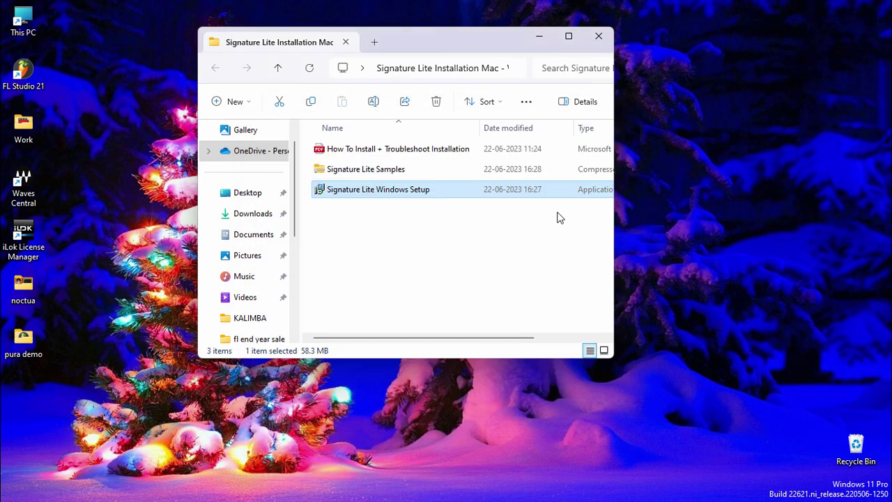
Launch FL Studio 21 and open the Plugin Manager from Options › File settings
{"action": "left_click", "coordinate": [602, 39]}
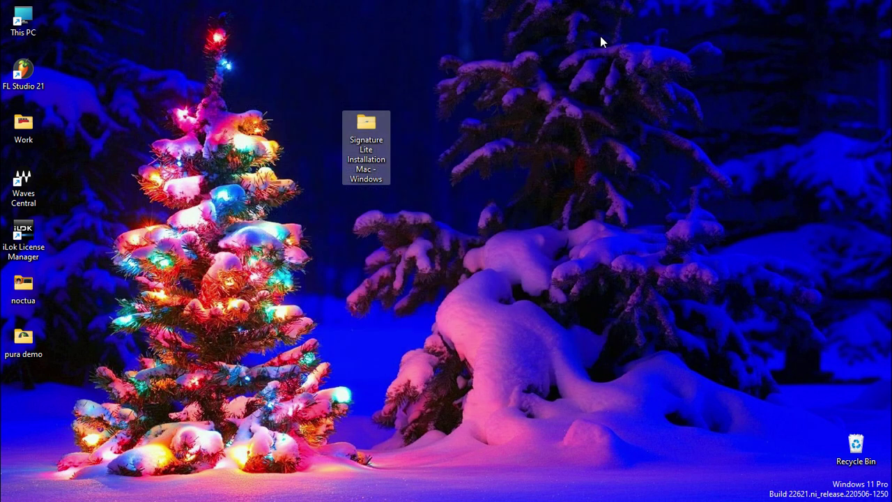
{"action": "double_click", "coordinate": [23, 73]}
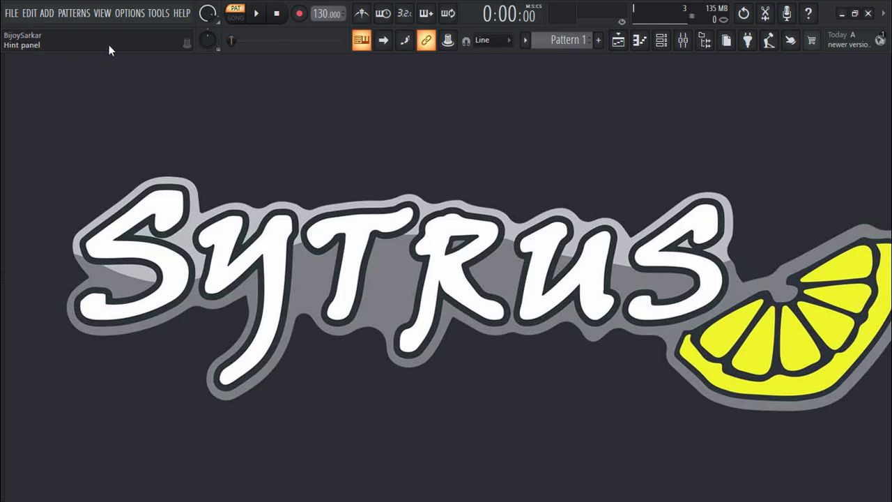
{"action": "left_click", "coordinate": [129, 13]}
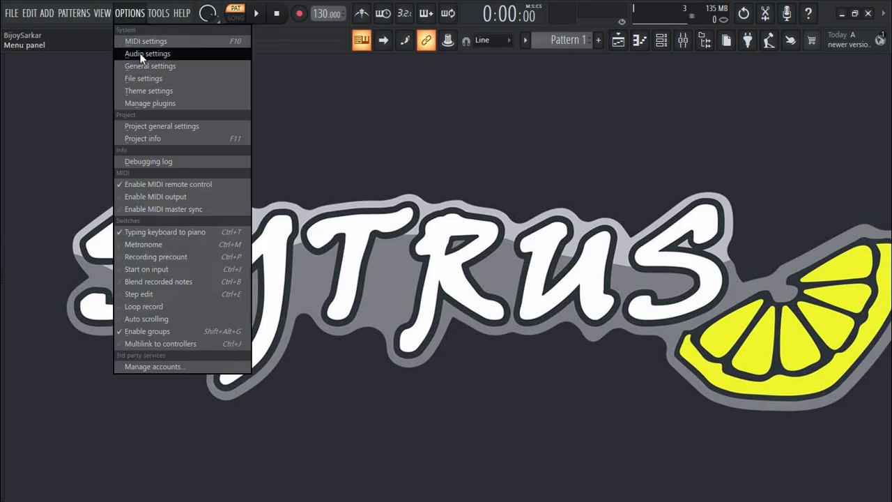
{"action": "left_click", "coordinate": [142, 78]}
{"action": "left_click", "coordinate": [278, 162]}
Run Find installed plugins, check that Signature Rnb Lite appears among 166 plugins, and dismiss the notice
{"action": "key", "text": "Return"}
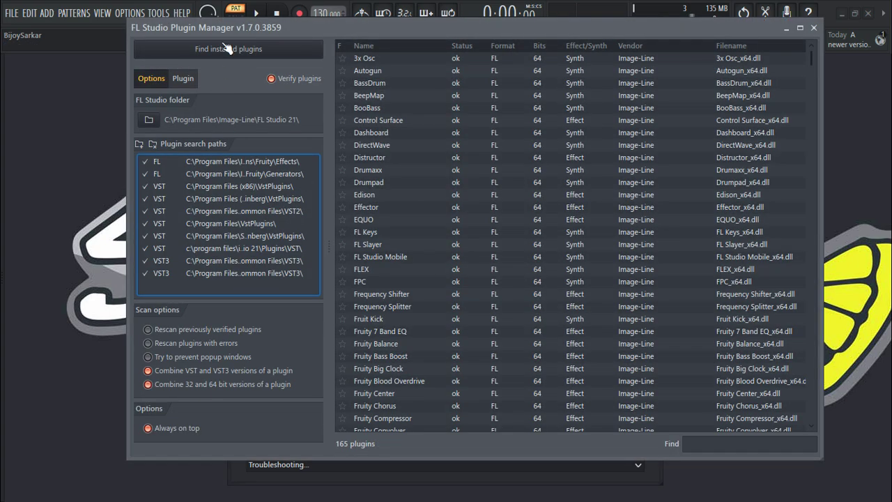
{"action": "left_click", "coordinate": [226, 48]}
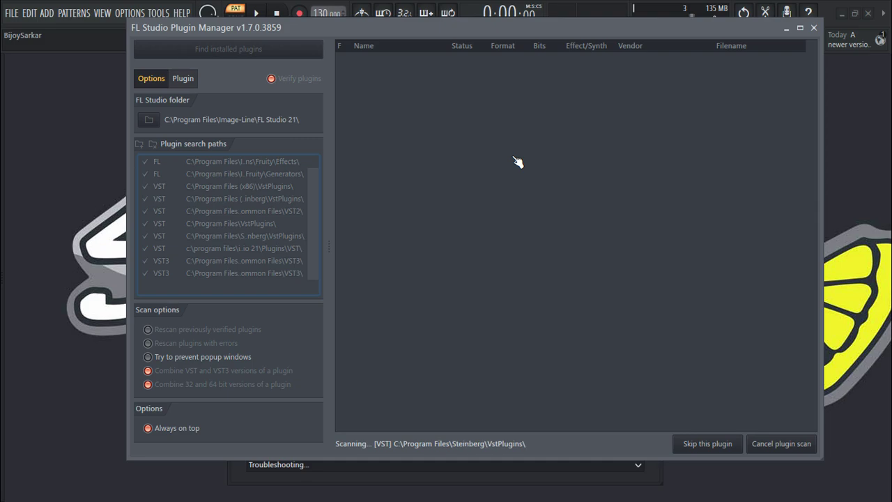
{"action": "scroll", "coordinate": [568, 198], "scroll_direction": "down", "scroll_amount": 4}
{"action": "scroll", "coordinate": [568, 199], "scroll_direction": "down", "scroll_amount": 15}
{"action": "scroll", "coordinate": [568, 199], "scroll_direction": "down", "scroll_amount": 5}
{"action": "scroll", "coordinate": [535, 177], "scroll_direction": "up", "scroll_amount": 2}
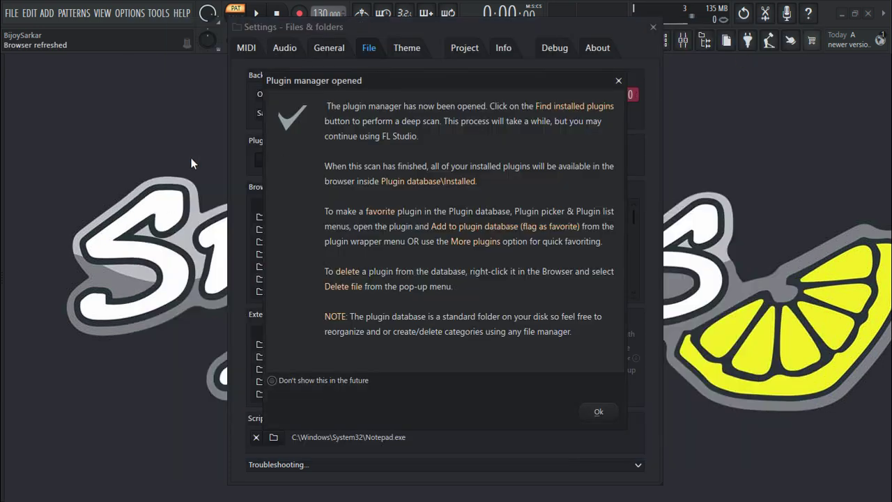
{"action": "left_click", "coordinate": [599, 412]}
Show the Playlist and Browser, then open Plugin database › Installed › Generators › New and the Channel rack
{"action": "left_click", "coordinate": [653, 26]}
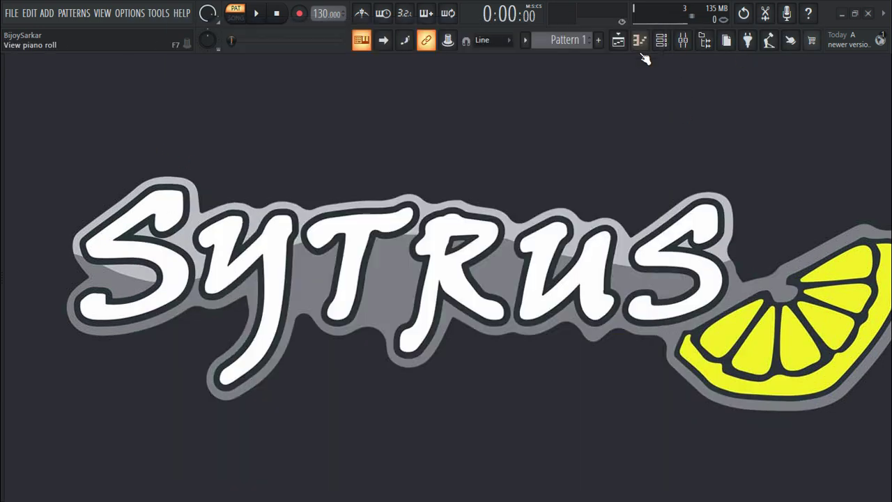
{"action": "left_click", "coordinate": [618, 42]}
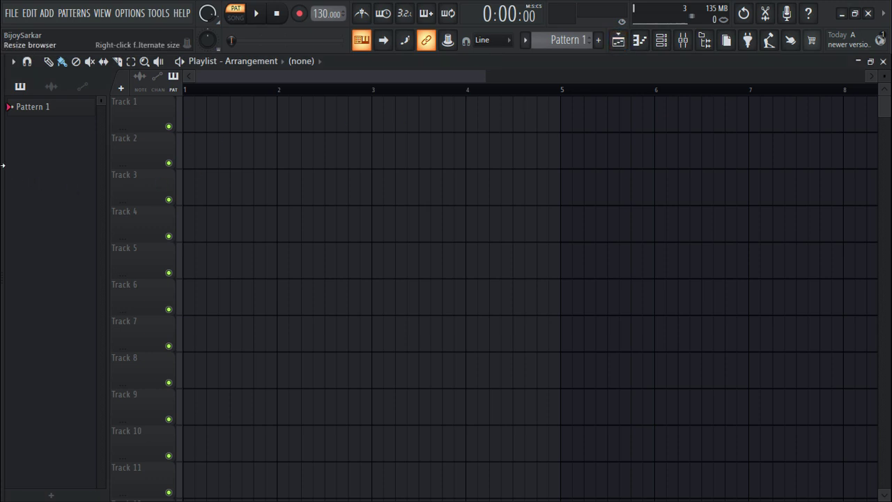
{"action": "left_click_drag", "start_coordinate": [2, 165], "coordinate": [94, 163]}
{"action": "left_click", "coordinate": [56, 145]}
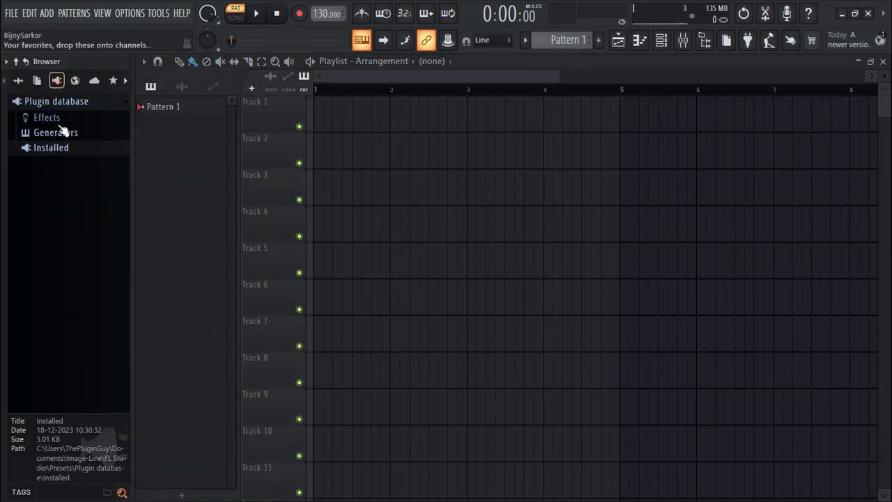
{"action": "left_click", "coordinate": [58, 147]}
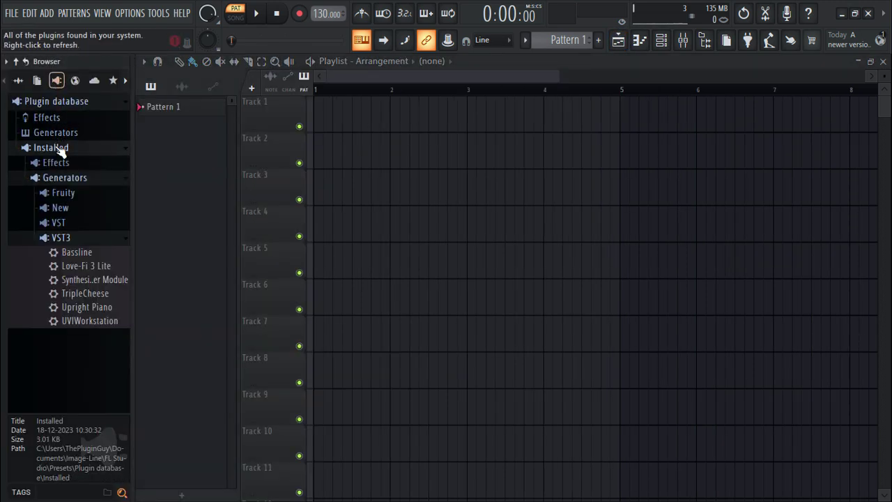
{"action": "left_click", "coordinate": [75, 183]}
{"action": "left_click", "coordinate": [64, 180]}
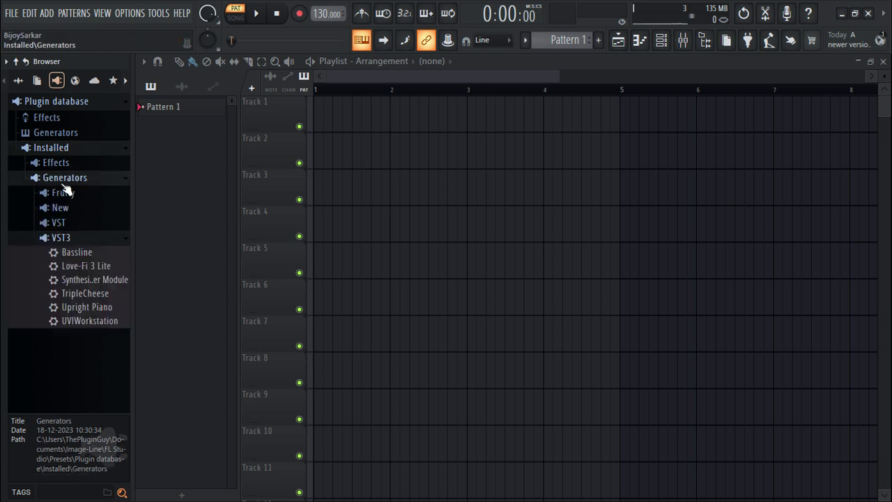
{"action": "left_click", "coordinate": [60, 237]}
{"action": "left_click", "coordinate": [61, 208]}
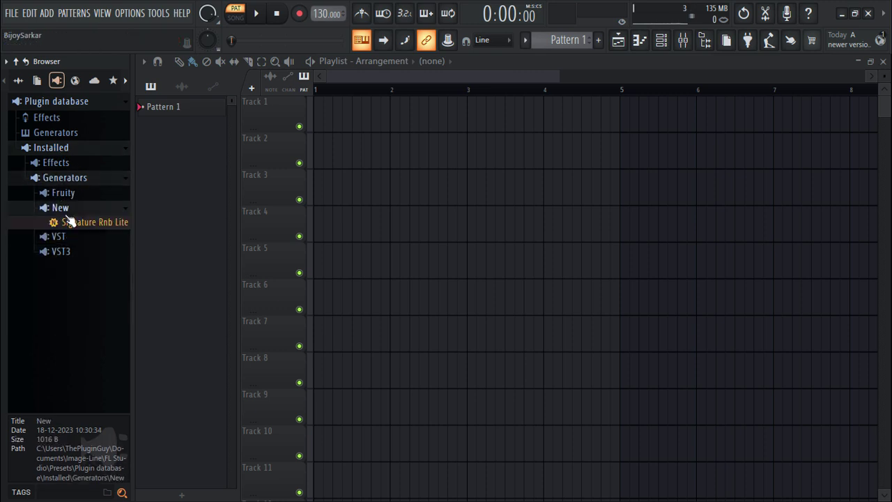
{"action": "left_click", "coordinate": [661, 39]}
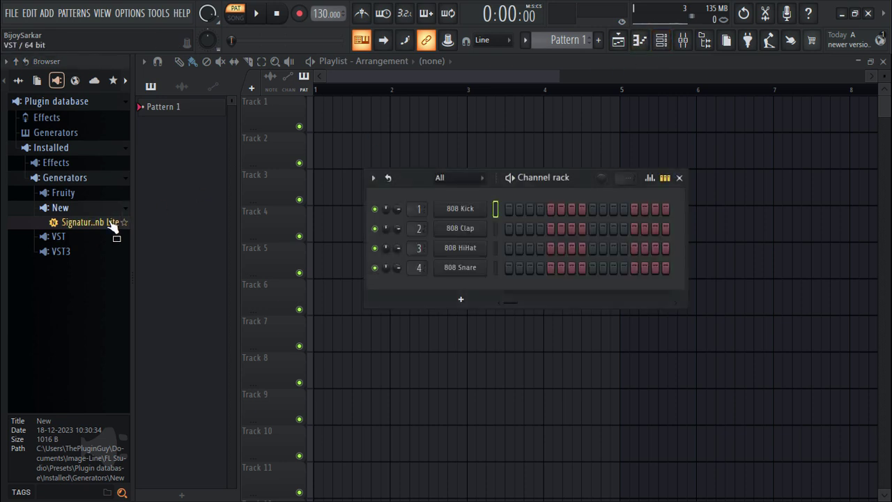
Add Signature Rnb Lite to the Channel rack and browse its sample folder to Desktop › Signature Lite Installation
{"action": "left_click_drag", "start_coordinate": [94, 223], "coordinate": [443, 212]}
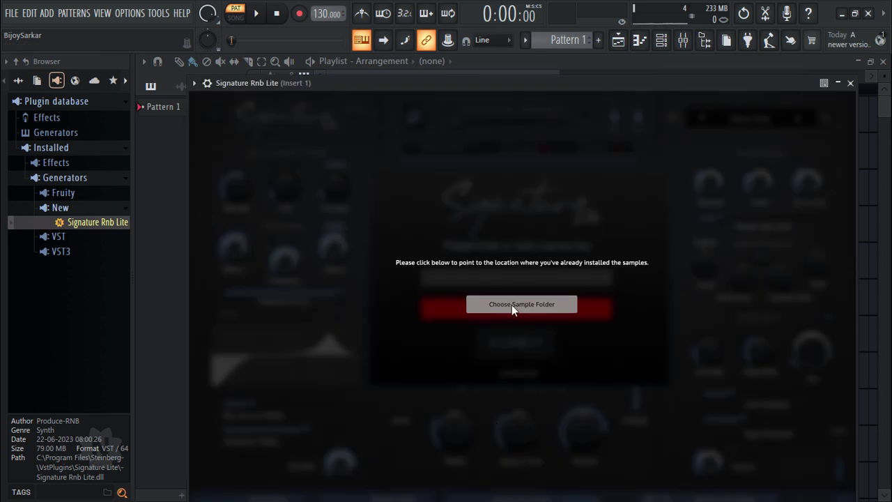
{"action": "left_click", "coordinate": [511, 305]}
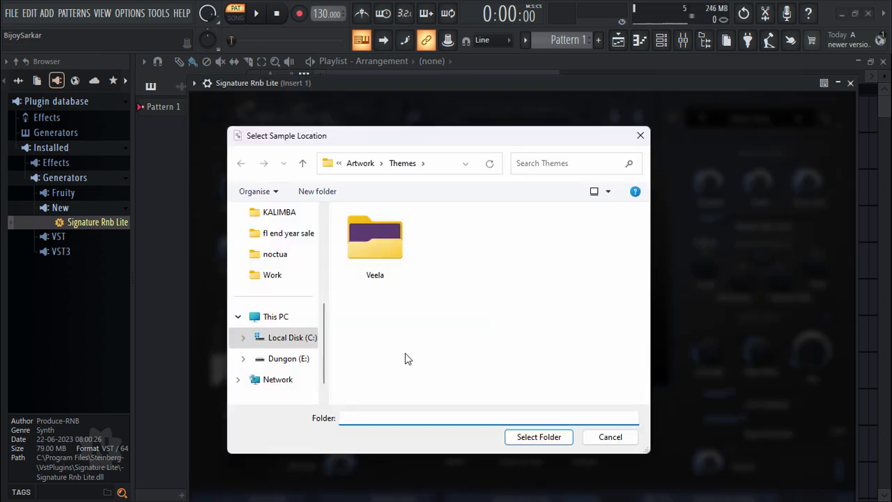
{"action": "left_click_drag", "start_coordinate": [322, 319], "coordinate": [323, 251]}
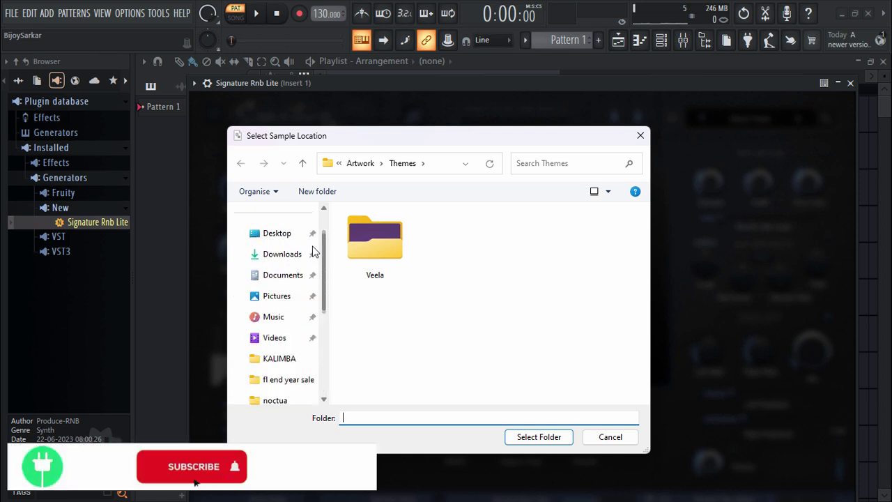
{"action": "left_click", "coordinate": [279, 235]}
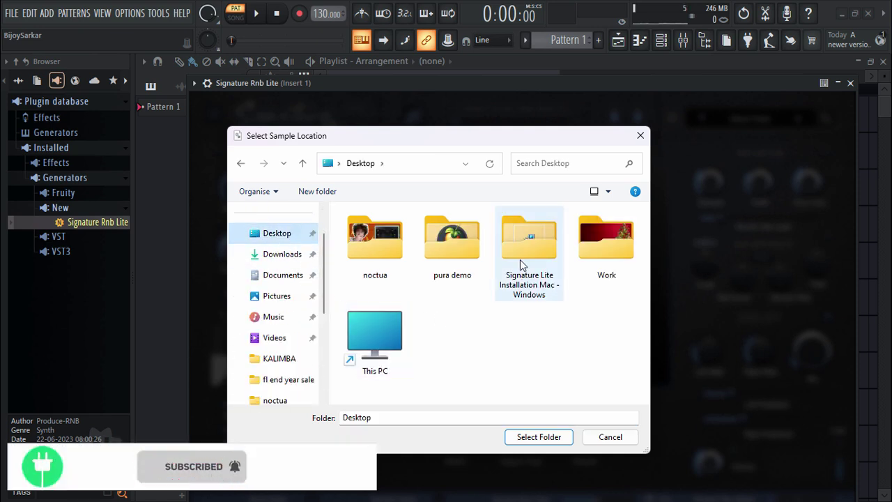
{"action": "double_click", "coordinate": [522, 261]}
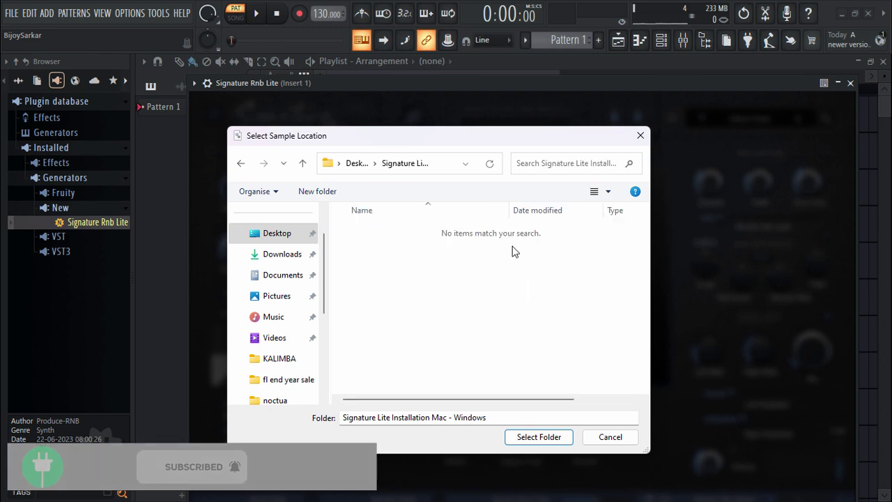
{"action": "left_click", "coordinate": [840, 14]}
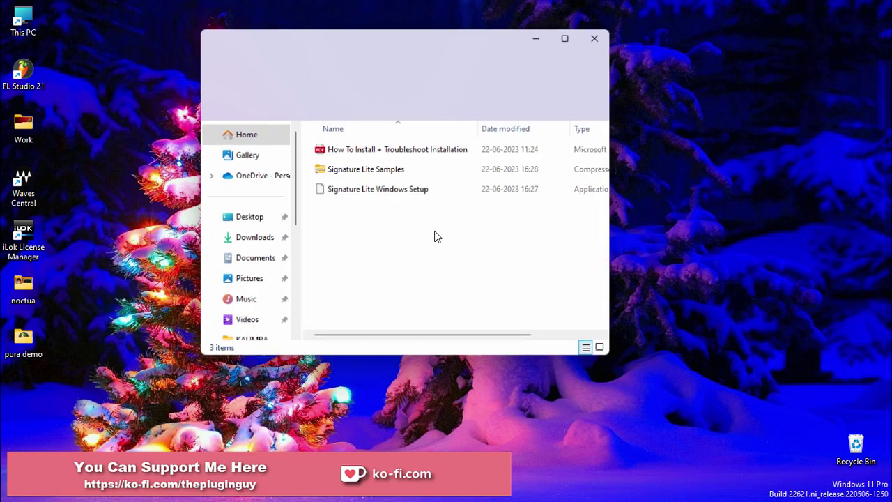
Extract the Signature Lite Samples zip with WinRAR into a 'Signature Lite Samples' folder
{"action": "left_click", "coordinate": [363, 171]}
{"action": "right_click", "coordinate": [364, 170]}
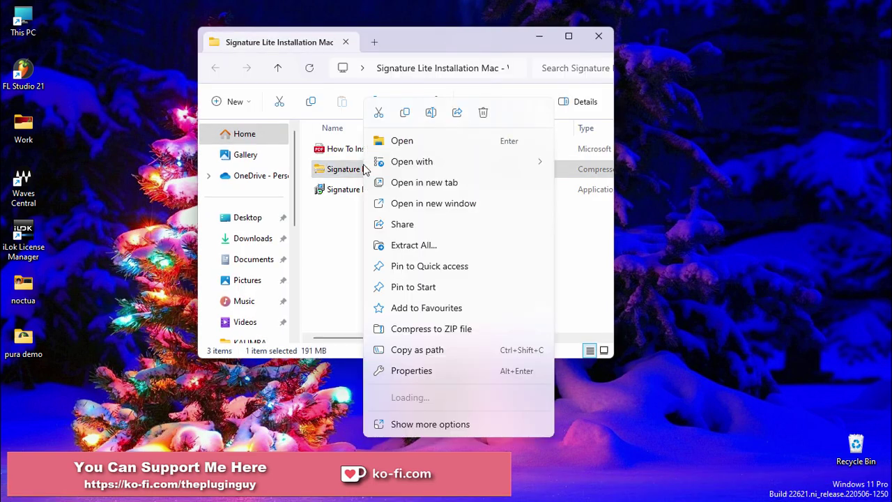
{"action": "mouse_move", "coordinate": [432, 398]}
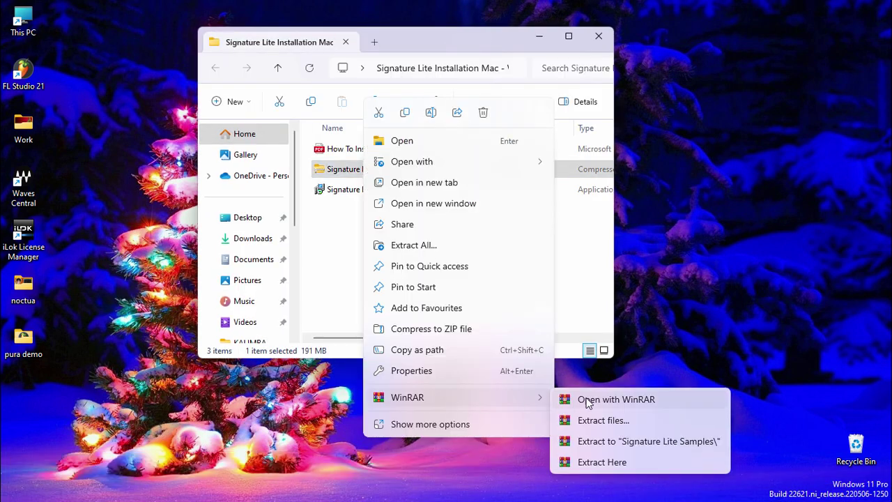
{"action": "left_click", "coordinate": [594, 442]}
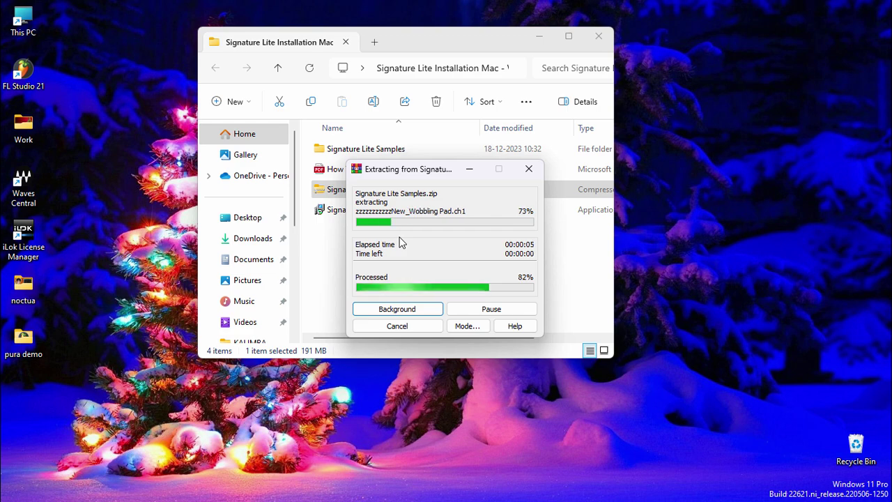
{"action": "left_click", "coordinate": [599, 36]}
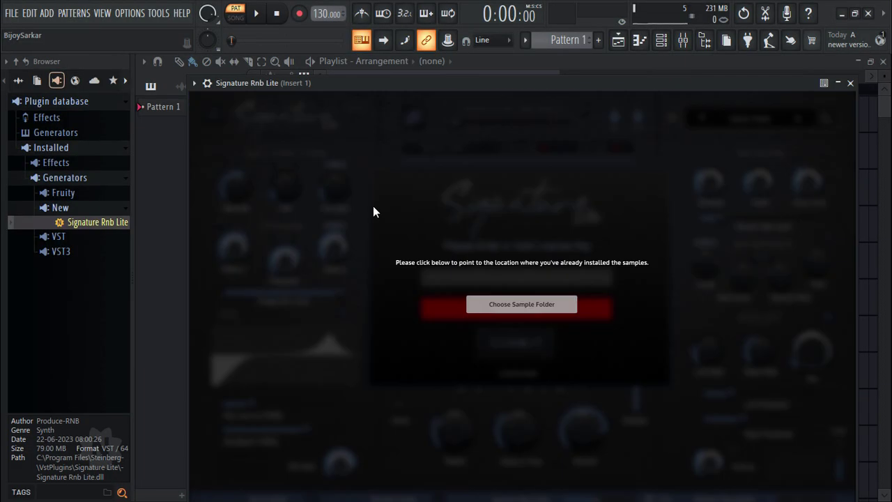
Set Signature Rnb Lite's sample folder to Desktop › Signature Lite Installation › Signature Lite Samples
{"action": "left_click", "coordinate": [508, 302]}
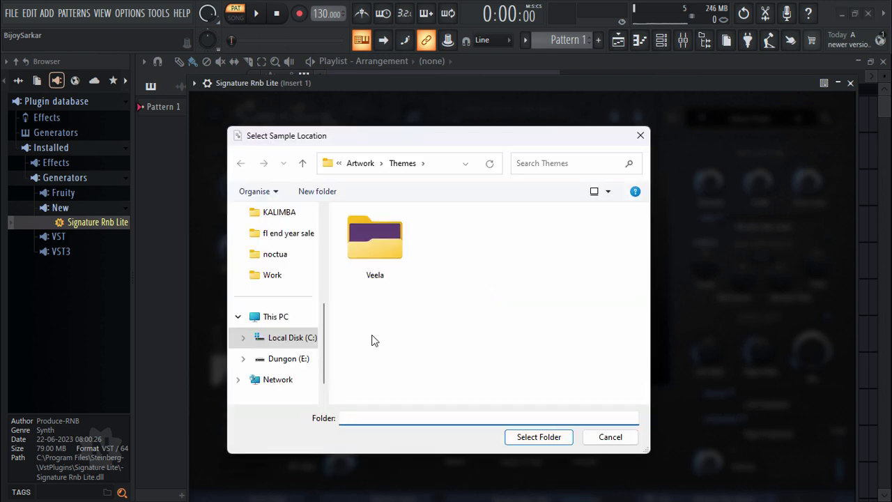
{"action": "left_click_drag", "start_coordinate": [324, 329], "coordinate": [328, 255]}
{"action": "left_click", "coordinate": [281, 239]}
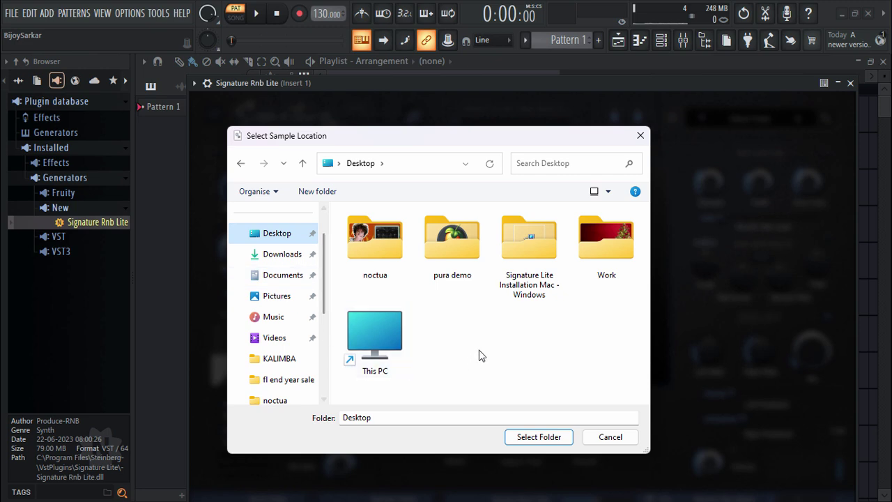
{"action": "double_click", "coordinate": [529, 240]}
{"action": "left_click", "coordinate": [382, 236]}
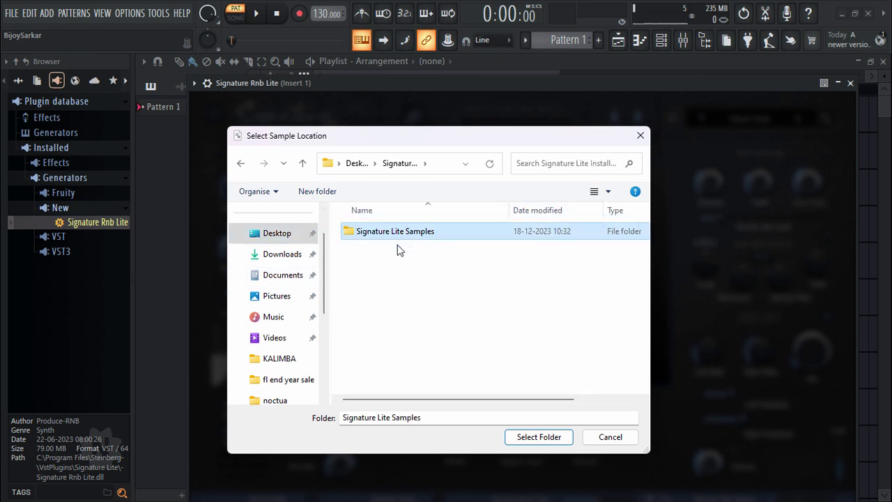
{"action": "left_click", "coordinate": [523, 439]}
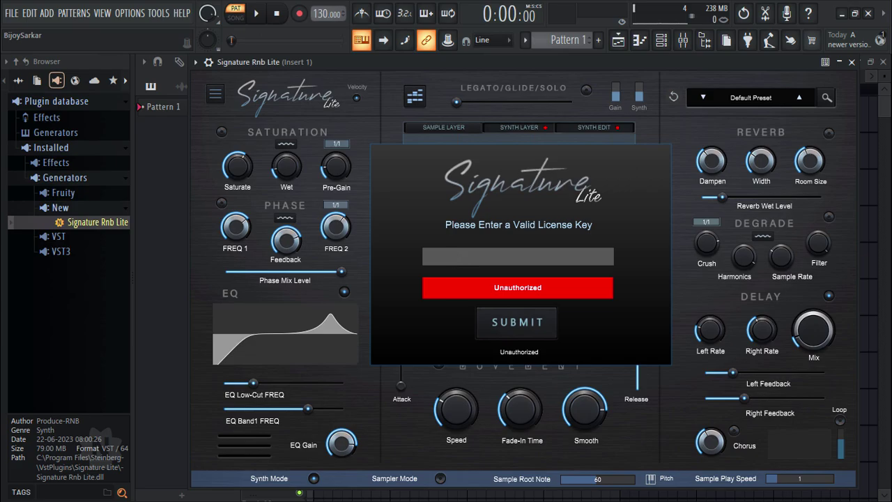
{"action": "key", "text": "alt+Tab"}
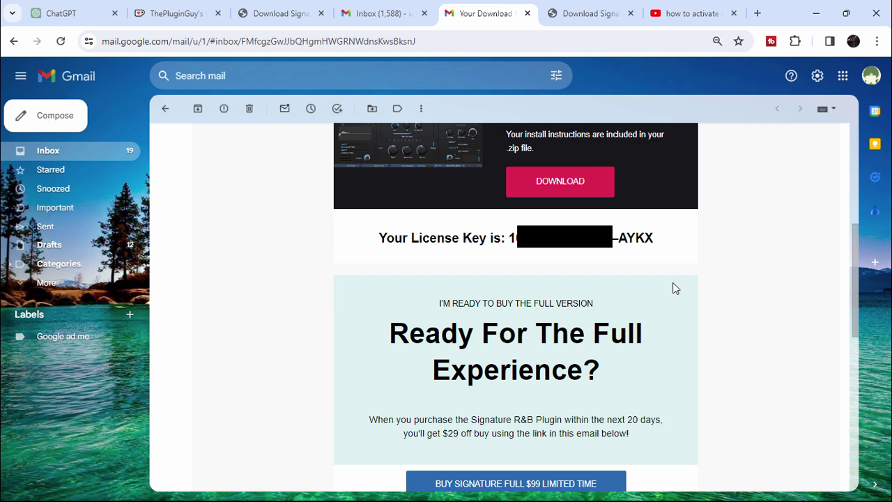
Select the Signature Lite license key line in the download email and copy it
{"action": "left_click_drag", "start_coordinate": [509, 238], "coordinate": [693, 245]}
{"action": "right_click", "coordinate": [574, 243]}
{"action": "left_click", "coordinate": [597, 252]}
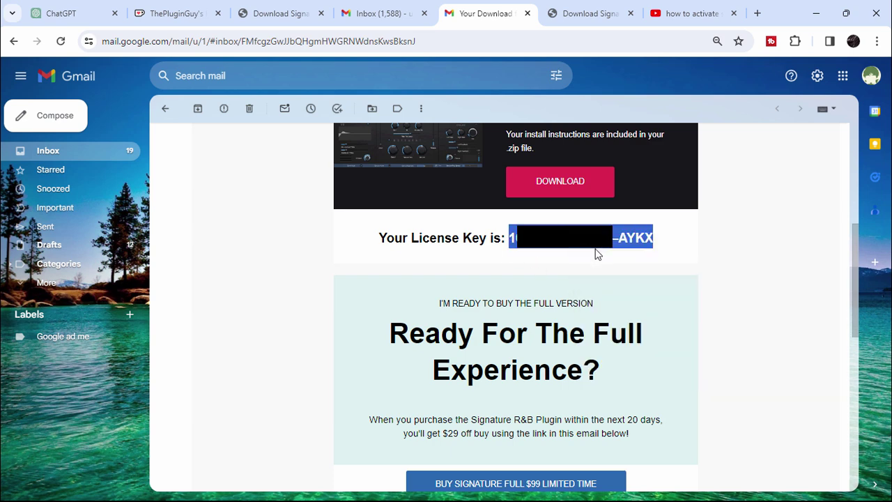
{"action": "left_click", "coordinate": [533, 287]}
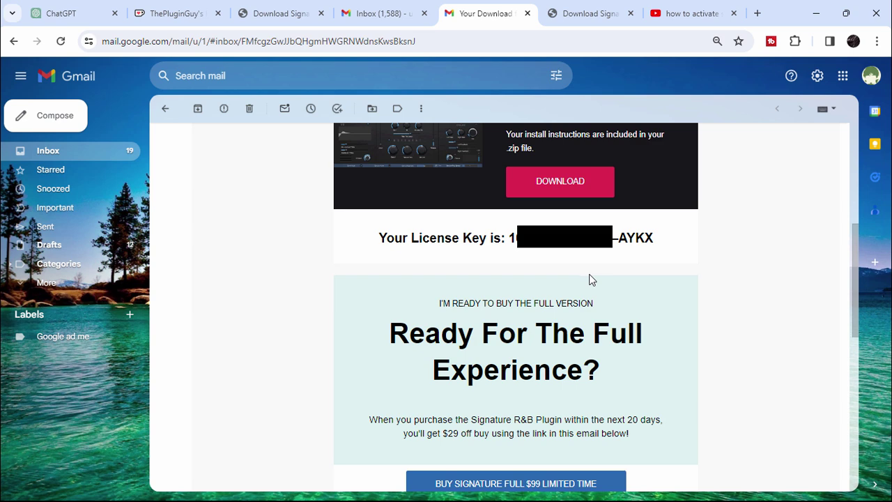
{"action": "left_click_drag", "start_coordinate": [614, 236], "coordinate": [618, 240]}
{"action": "left_click", "coordinate": [618, 239]}
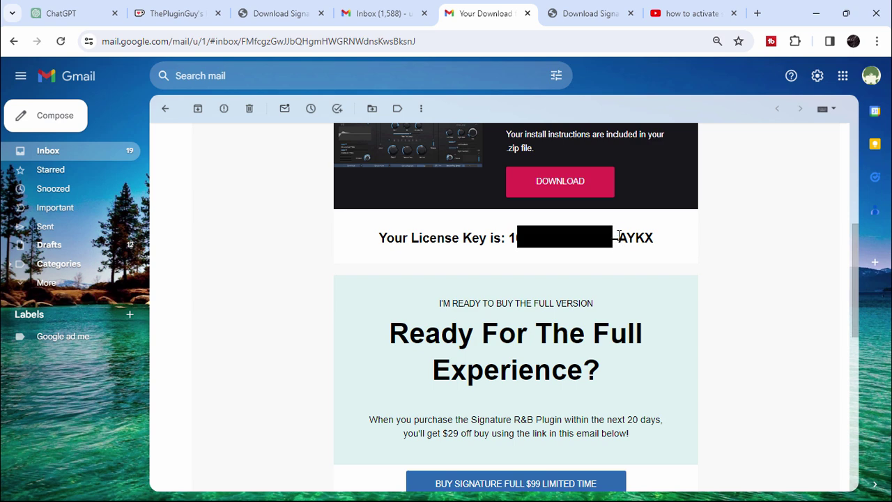